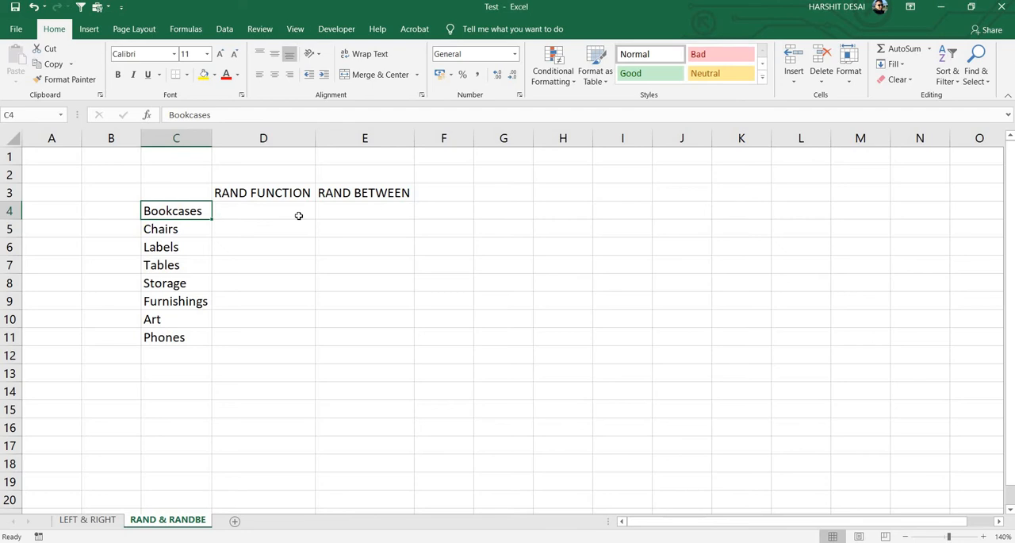
key(shift+Down)
key(shift+Down)
key(shift+Down)
key(shift+Down)
key(shift+Down)
key(shift+Down)
key(shift+Down)
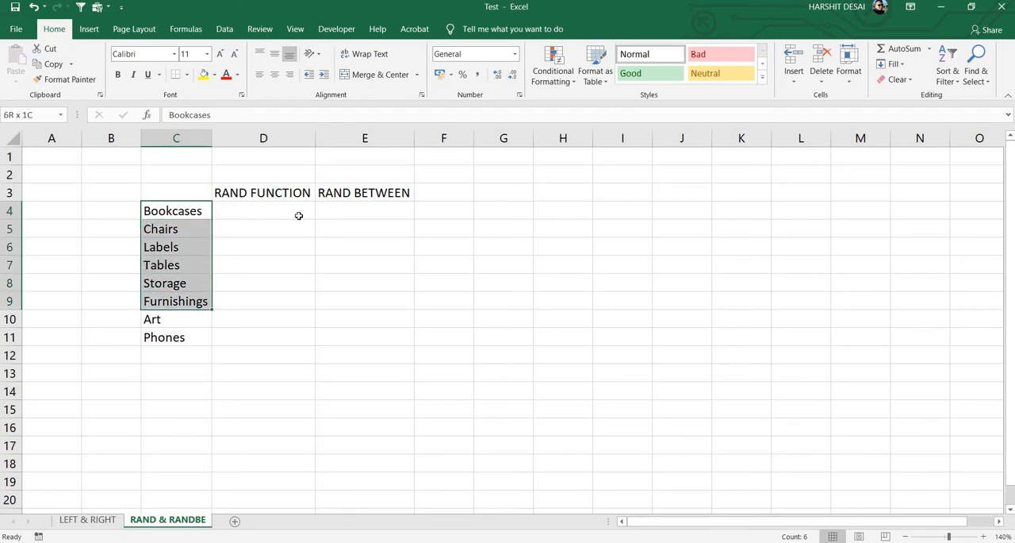
- Fill cells D4:D11 under RAND FUNCTION with the formula =RAND() in one entry
click(298, 215)
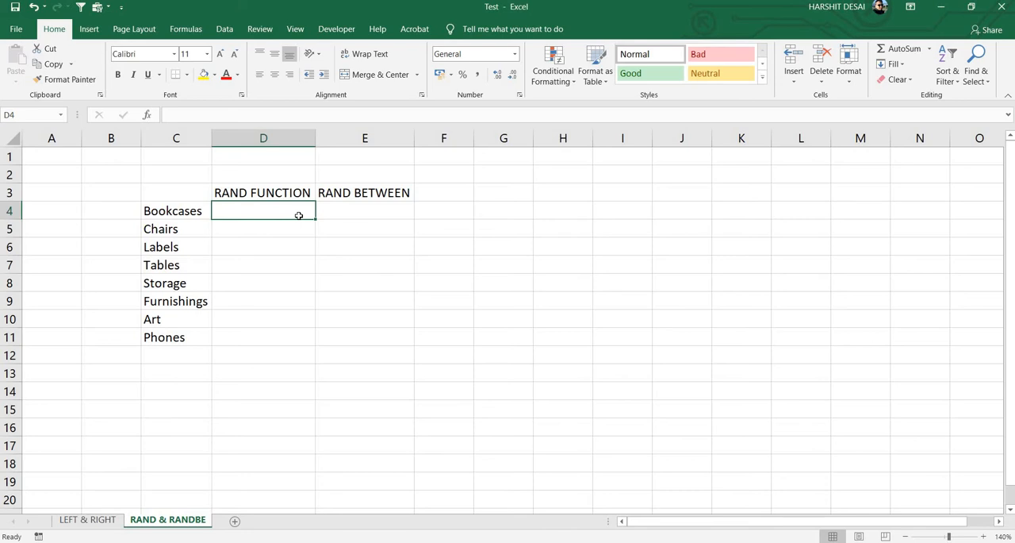
key(shift+Down)
key(shift+Down)
key(shift+Down)
key(shift+Down)
key(shift+Down)
key(shift+Down)
key(shift+Down)
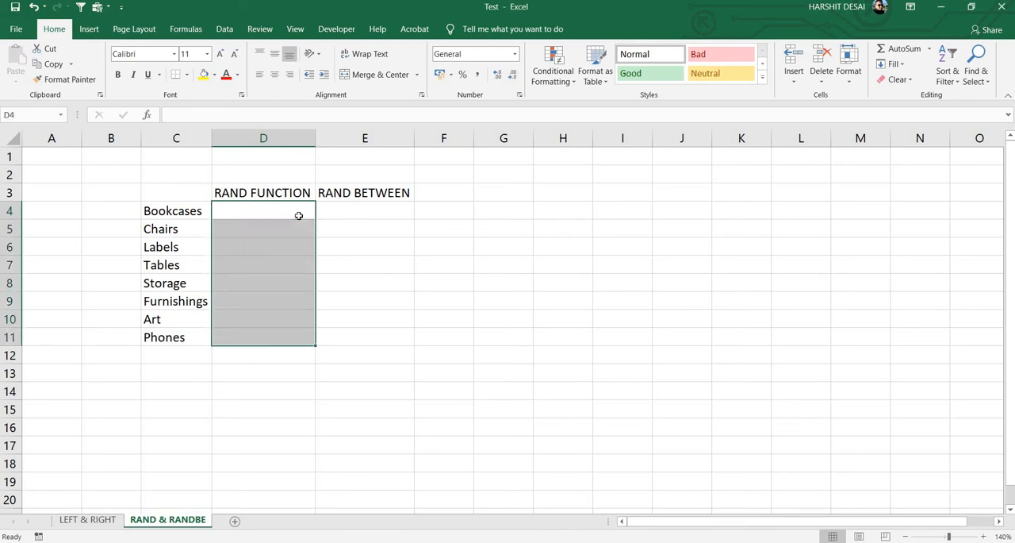
text(=Ran)
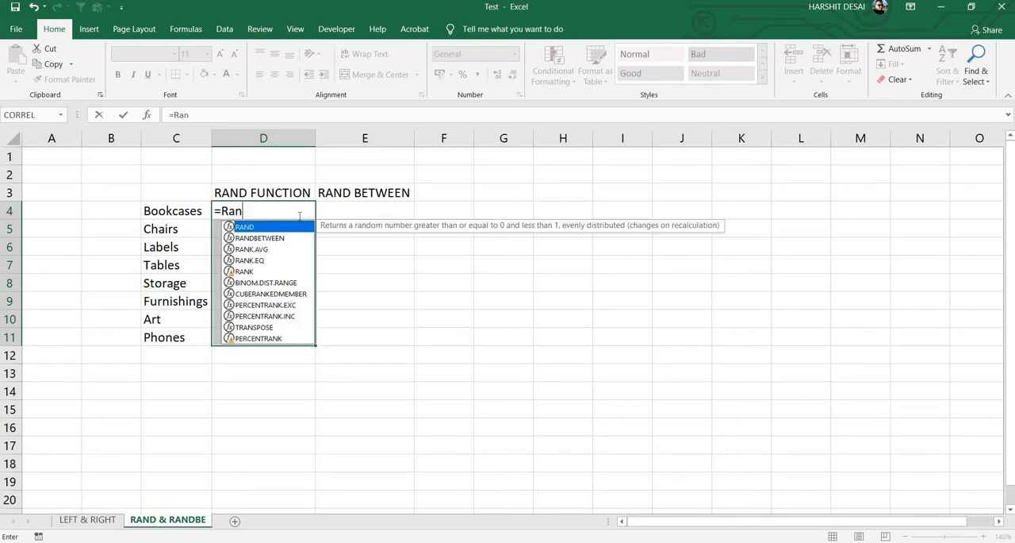
key(Tab)
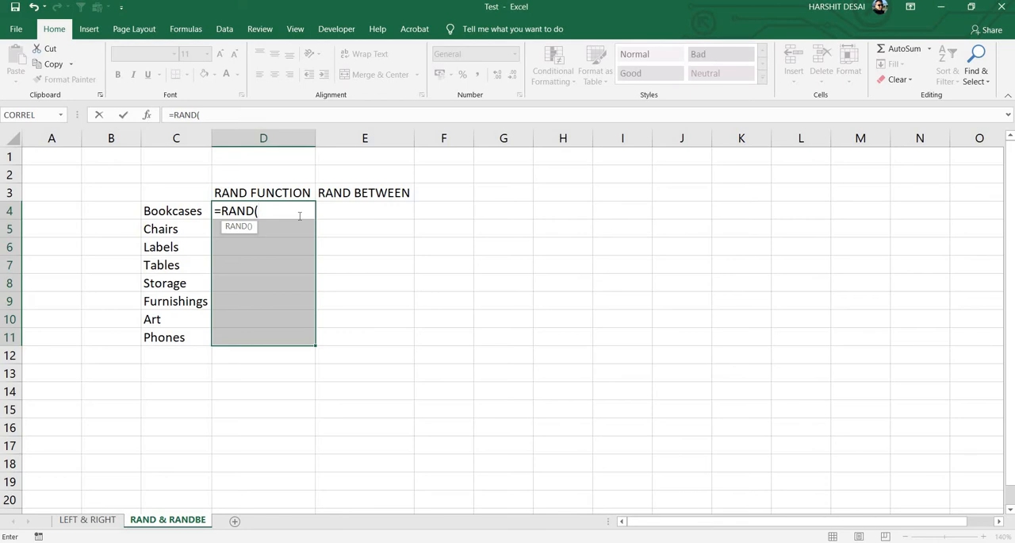
text())
key(ctrl+Return)
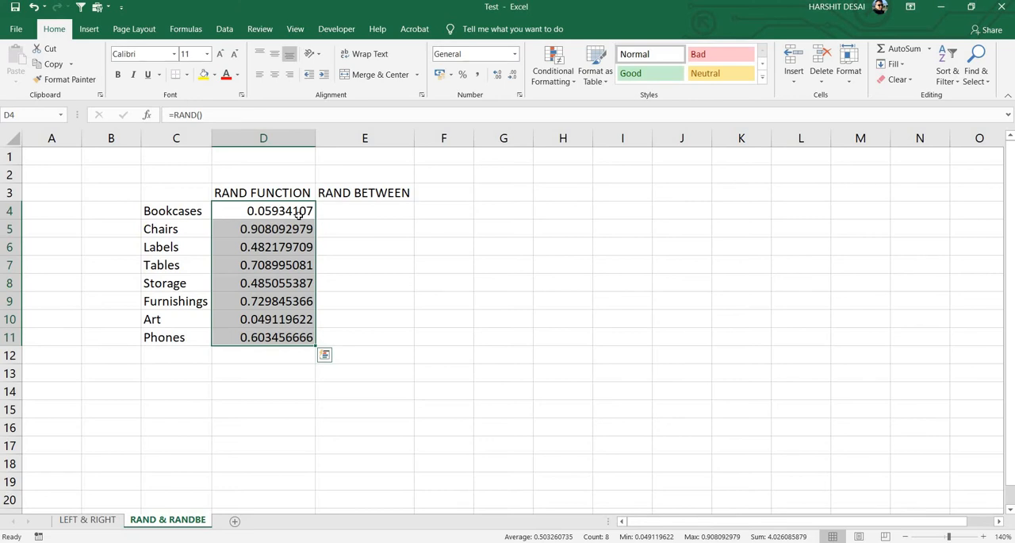
- Examine the random numbers generated by the RAND formulas in D4:D11 alongside the category list
key(Down)
key(Up)
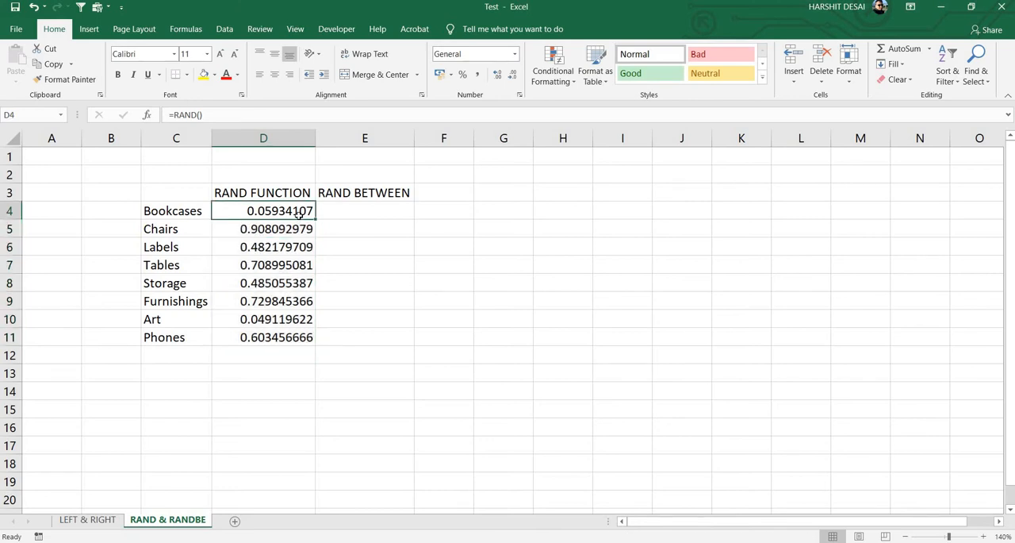
key(Down)
key(Down)
key(Down)
key(Down)
key(Down)
key(Down)
key(Down)
key(Down)
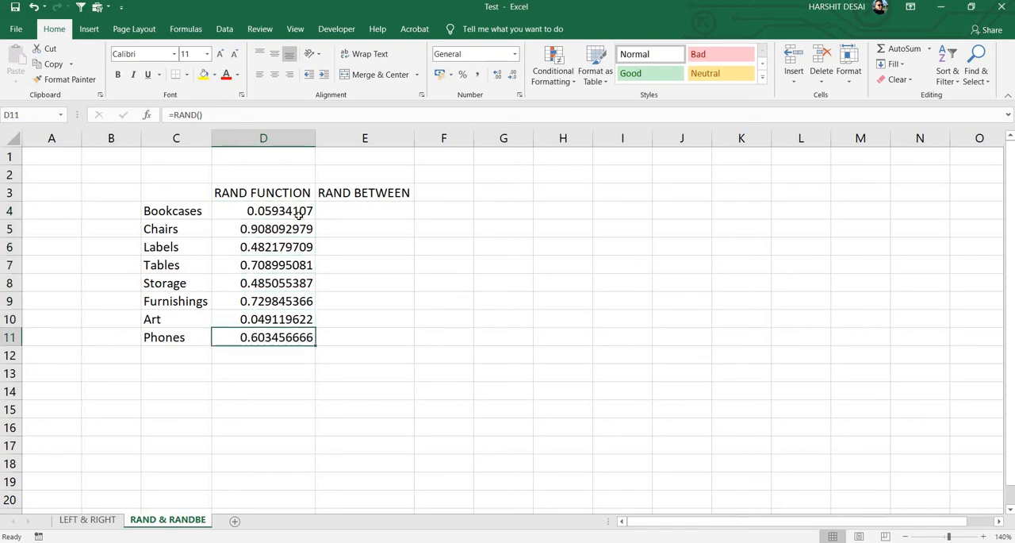
key(Down)
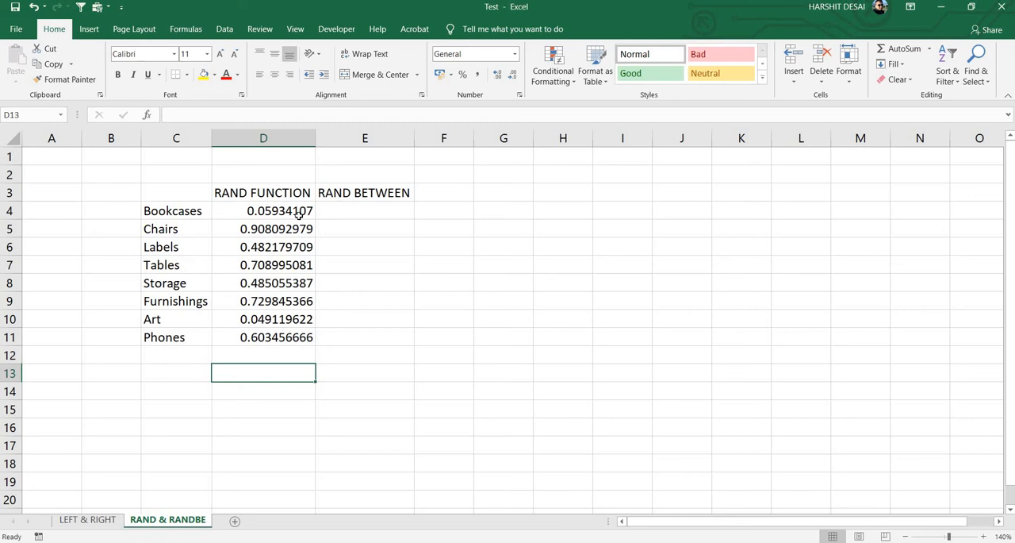
key(Left)
key(Up)
key(Up)
key(Up)
key(Up)
key(Up)
key(Up)
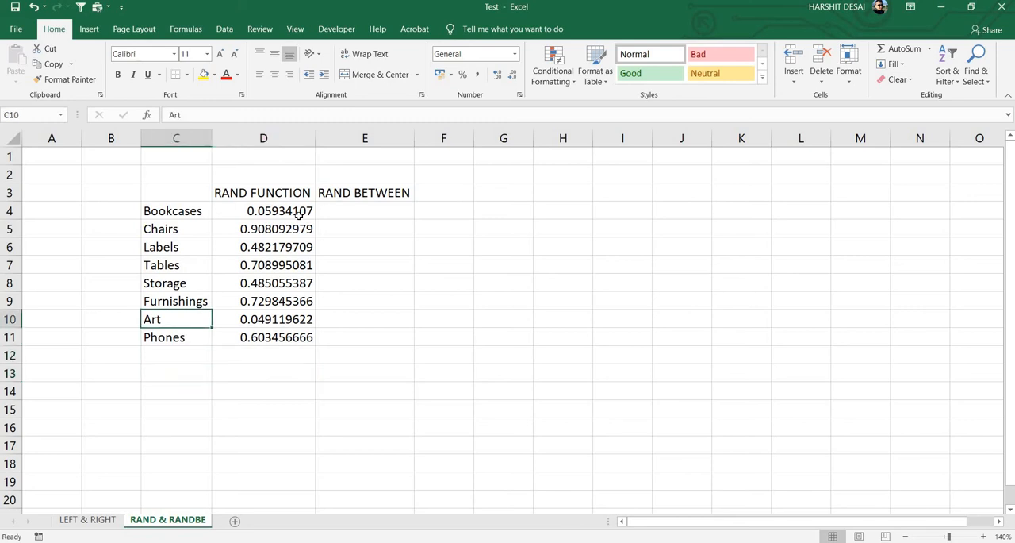
key(Right)
key(Up)
key(Up)
key(Up)
key(Up)
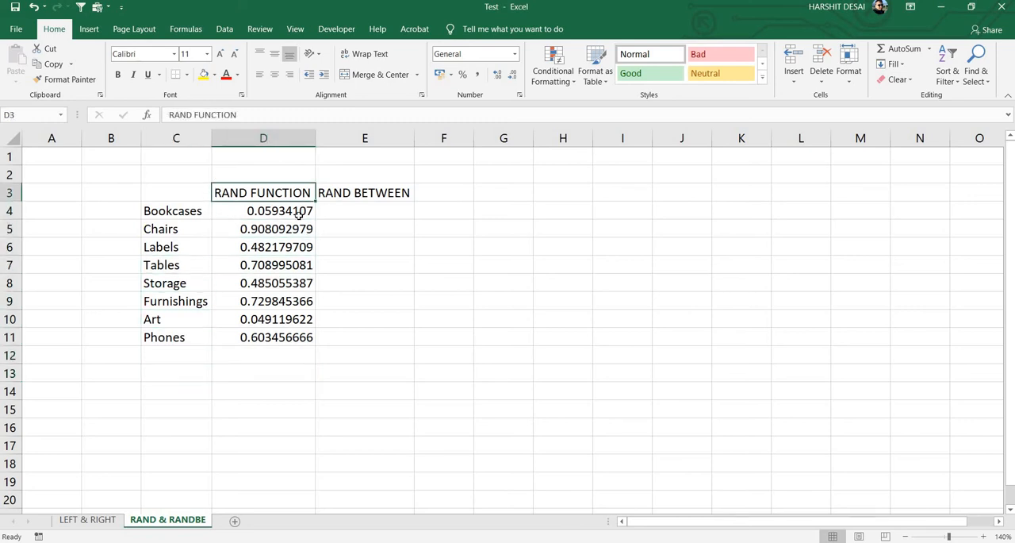
- Enter 15 in cell D15 to make the RAND formulas recalculate, and clear that cell again
key(Down)
key(Down)
key(Down)
key(Down)
key(Down)
key(Down)
key(Down)
key(Down)
key(Down)
key(Down)
key(Down)
key(Down)
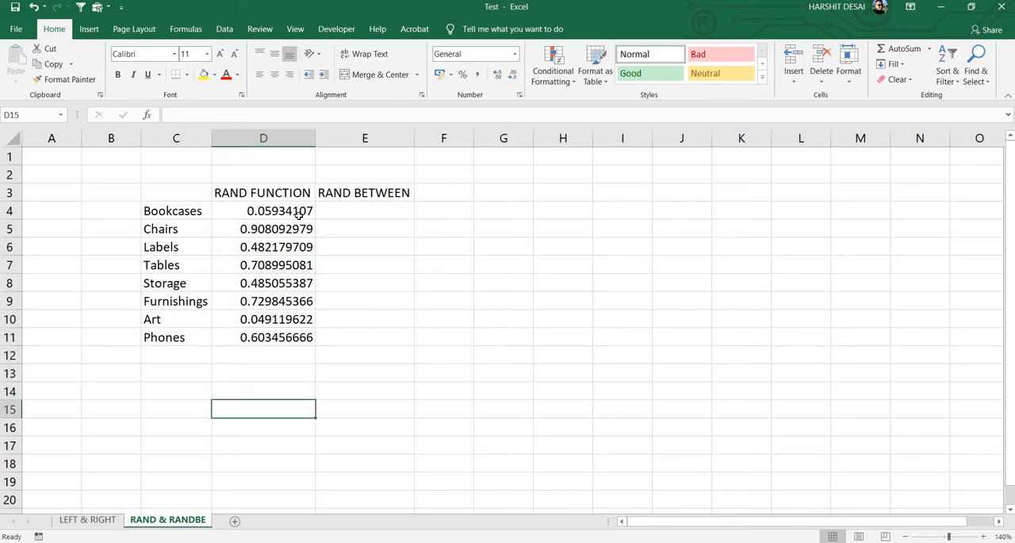
text(15)
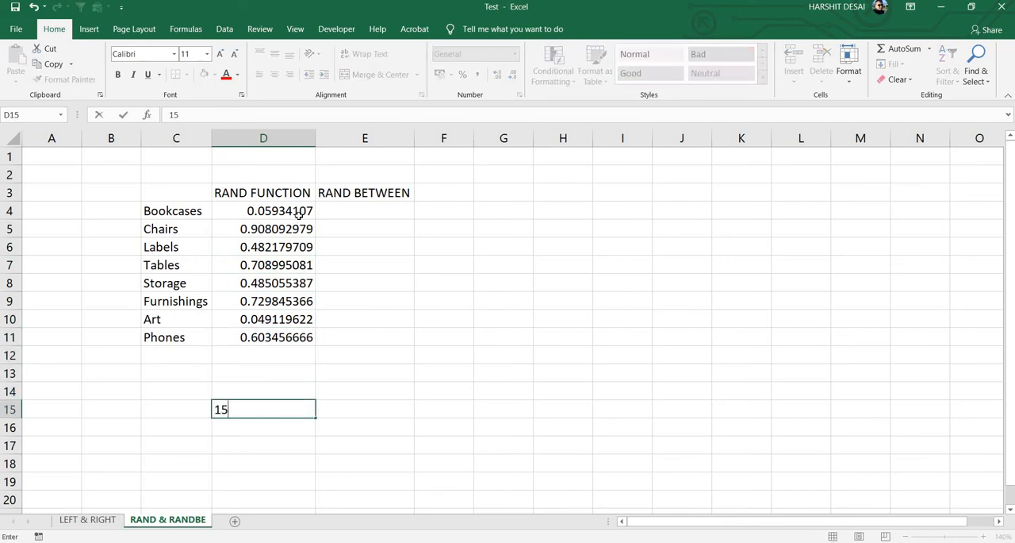
key(Return)
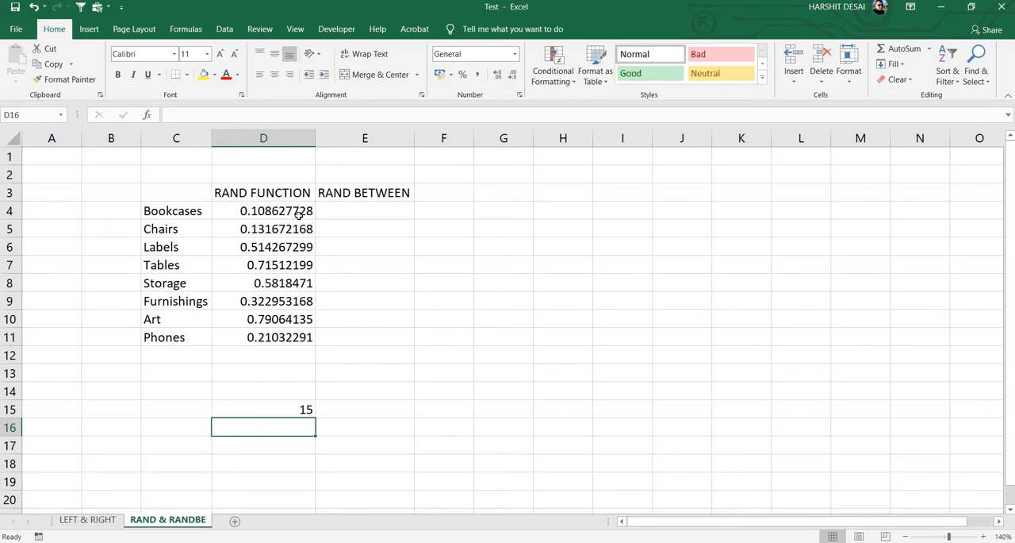
key(Up)
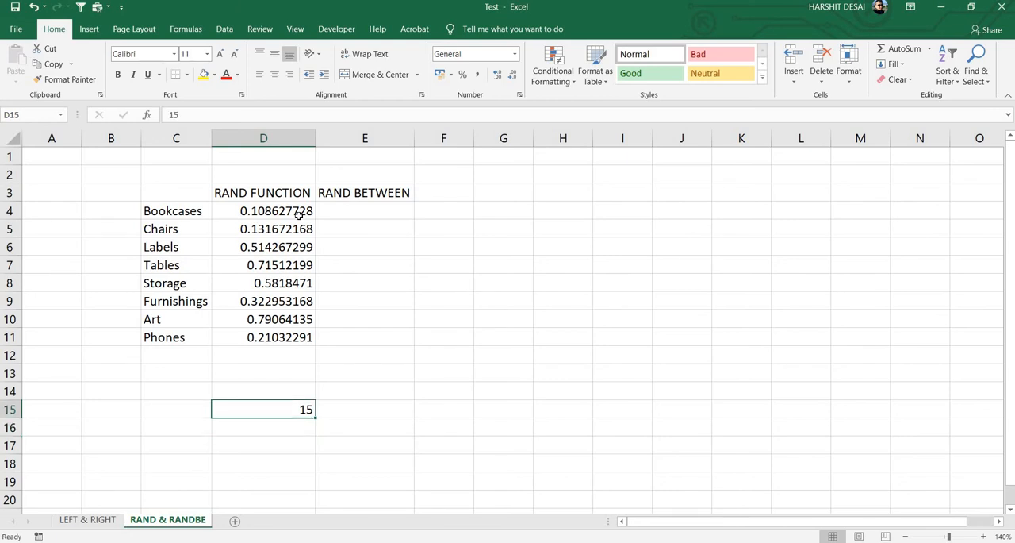
key(Delete)
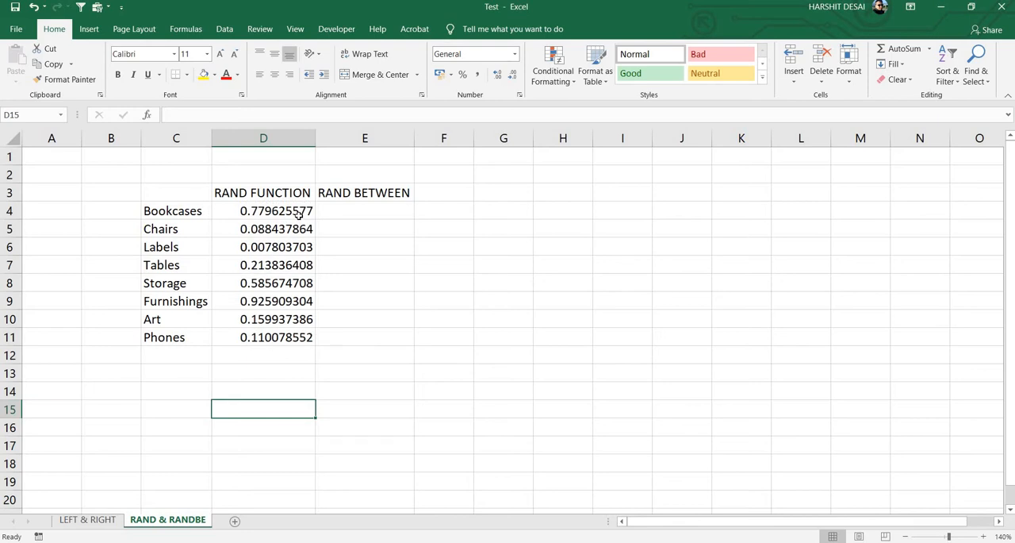
- Replace the RAND formulas in D4:D11 with static numbers by copying and pasting them in place as values
key(Up)
key(Up)
key(Up)
key(Up)
key(Up)
key(Up)
key(Up)
key(Up)
key(Up)
key(Up)
key(Up)
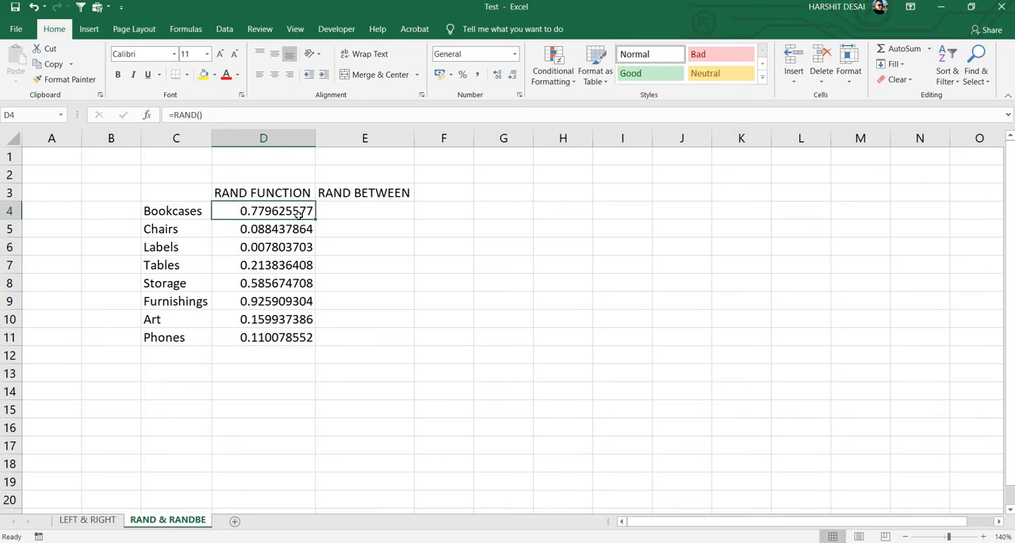
key(shift+Down)
key(shift+Down)
key(shift+Down)
key(shift+Down)
key(shift+Down)
key(shift+Down)
key(shift+Down)
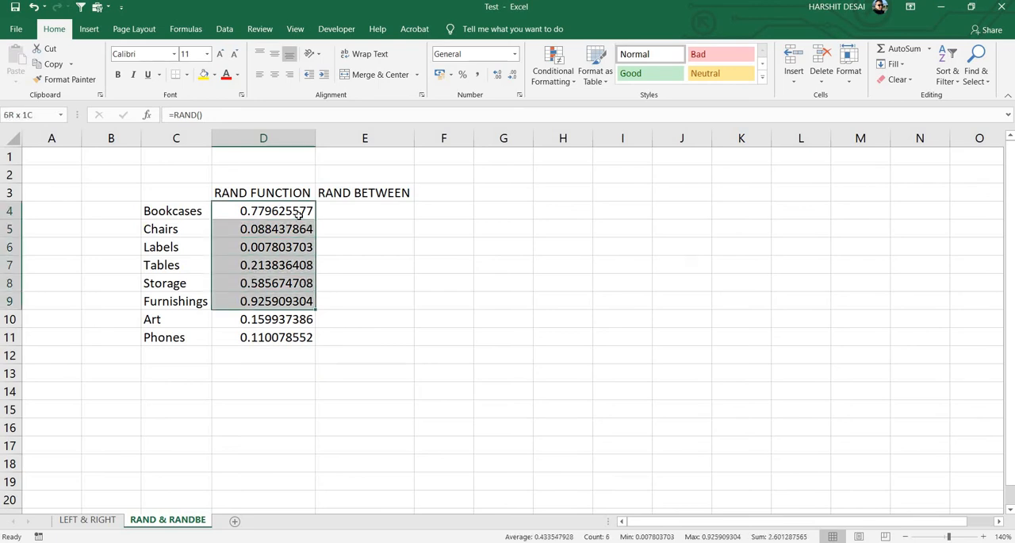
key(ctrl+c)
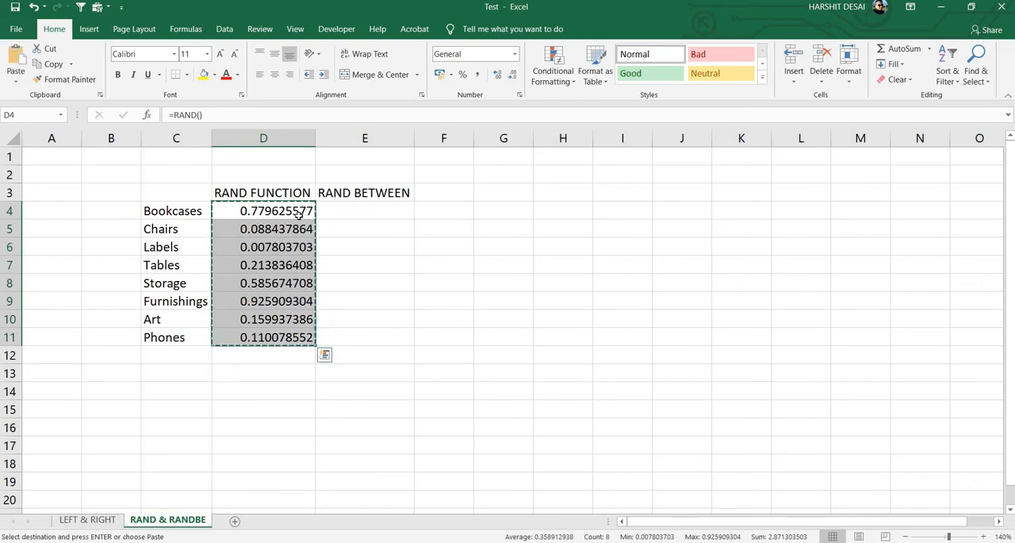
key(ctrl+alt+v)
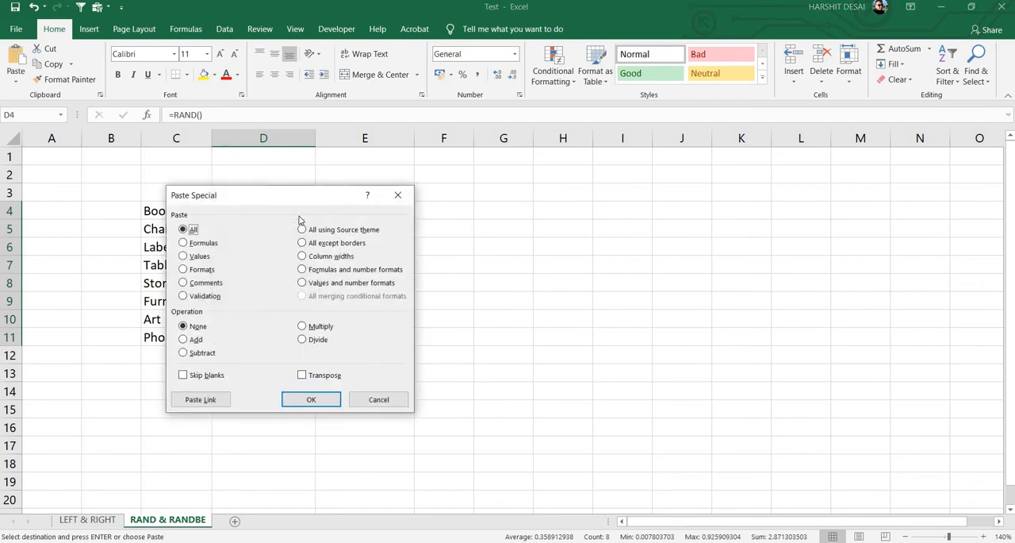
key(v)
key(Return)
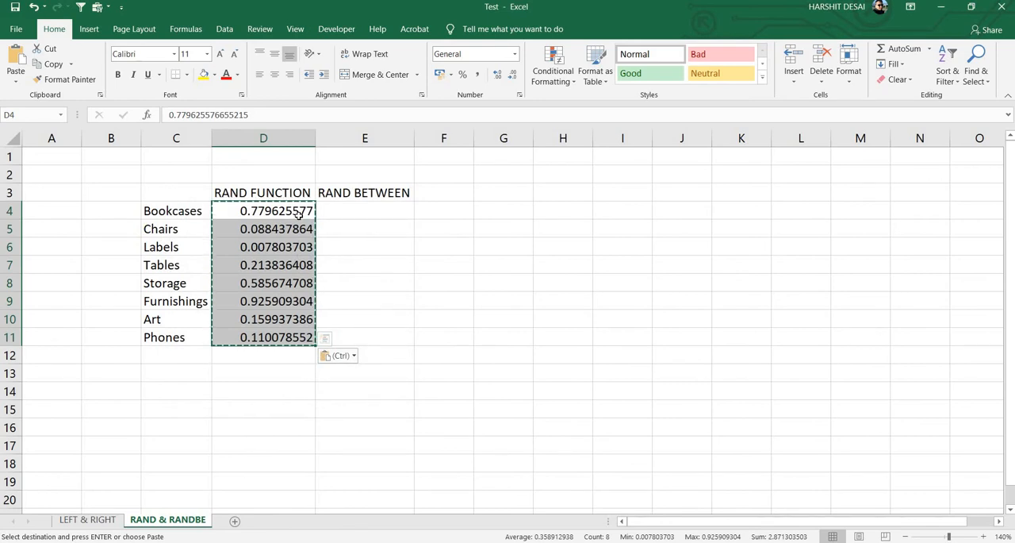
- Try to fill E4:E11 under RAND BETWEEN with =RANDBETWEEN(1,50), and clear the formula from E4
key(Right)
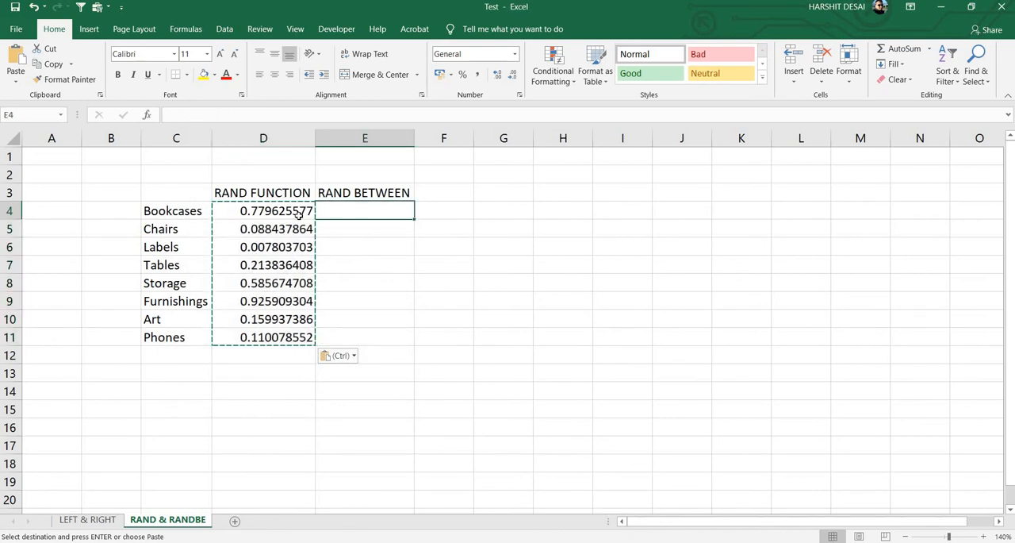
click(298, 212)
key(Right)
key(shift+Down)
key(shift+Down)
key(shift+Down)
key(shift+Down)
key(shift+Down)
key(shift+Down)
key(shift+Down)
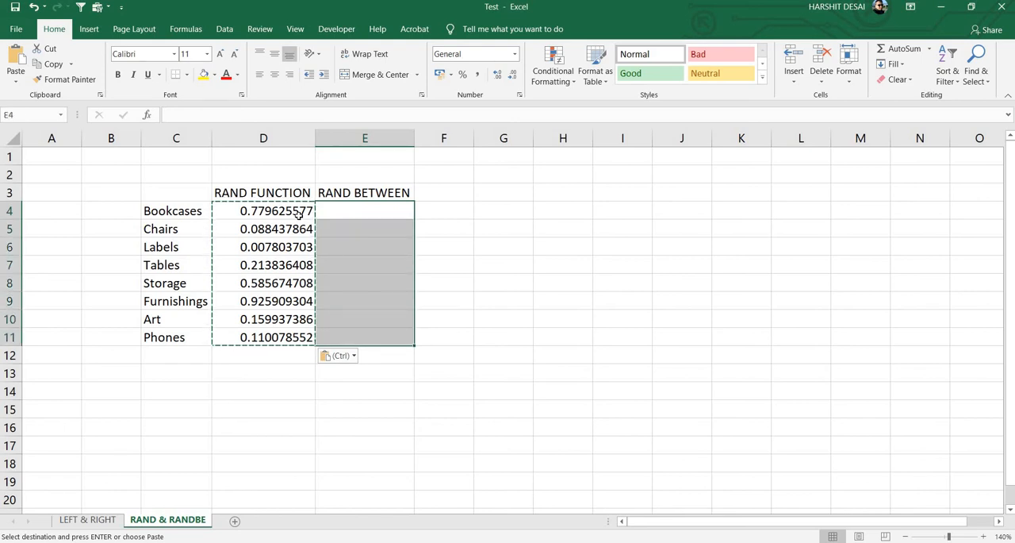
text(=ran)
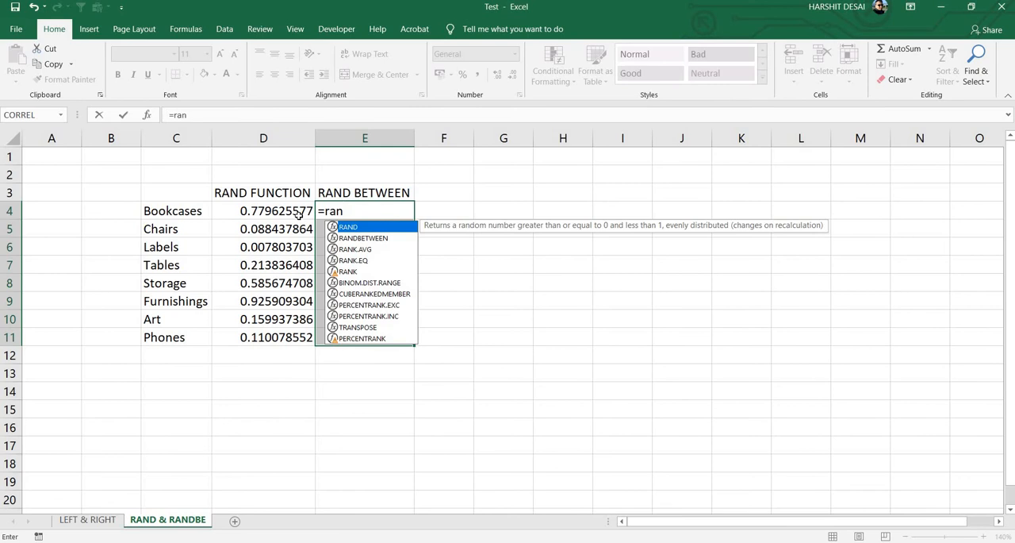
key(Down)
key(Tab)
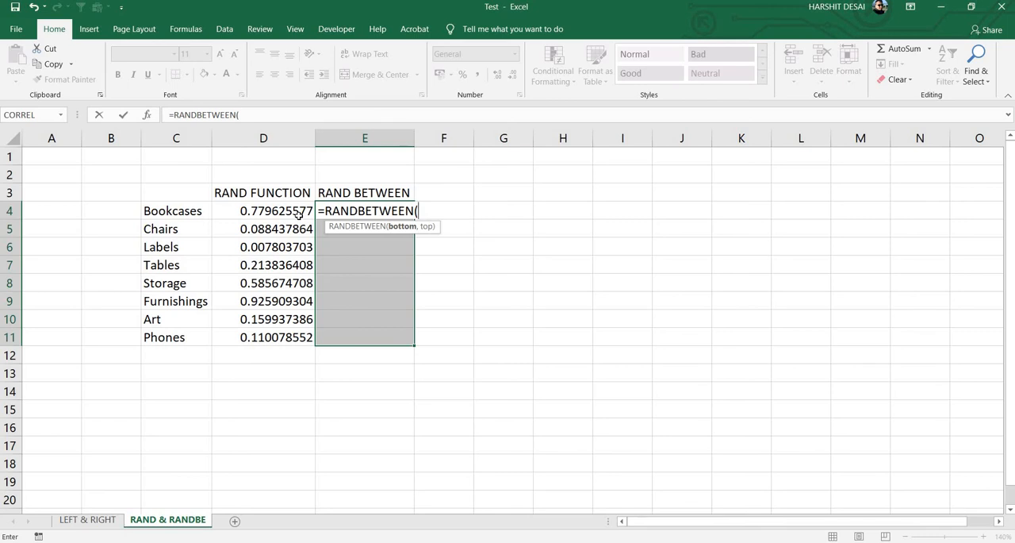
text(1,50)
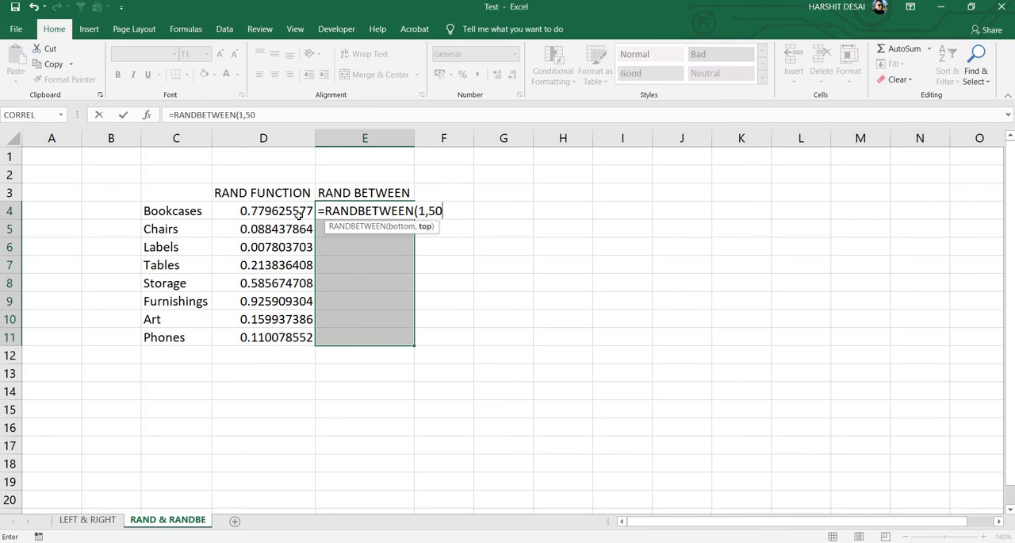
text())
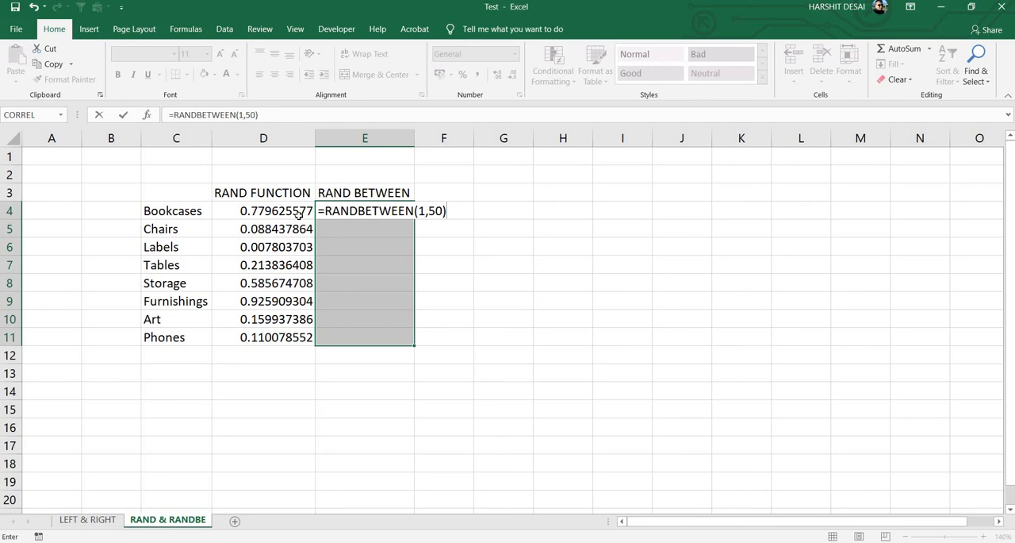
key(Return)
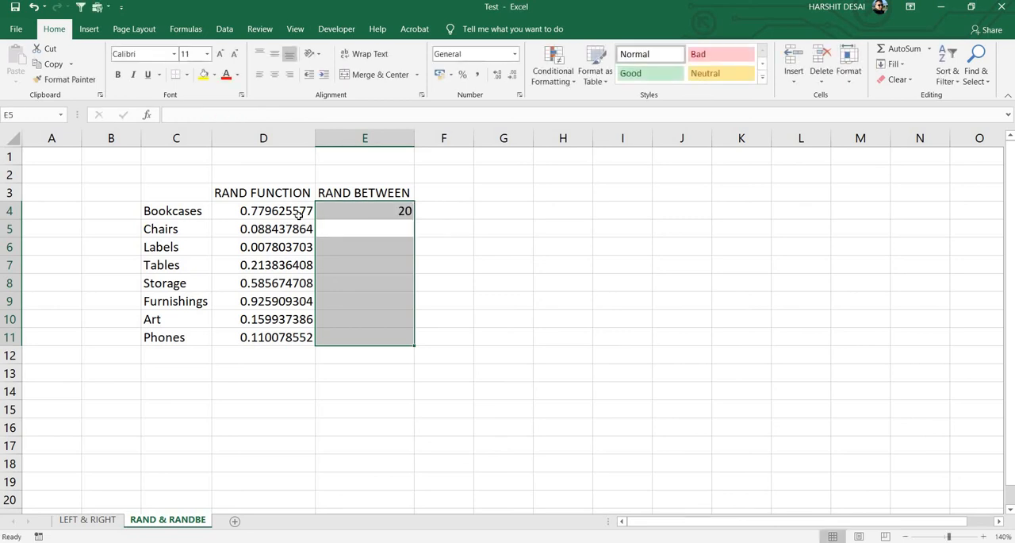
key(Up)
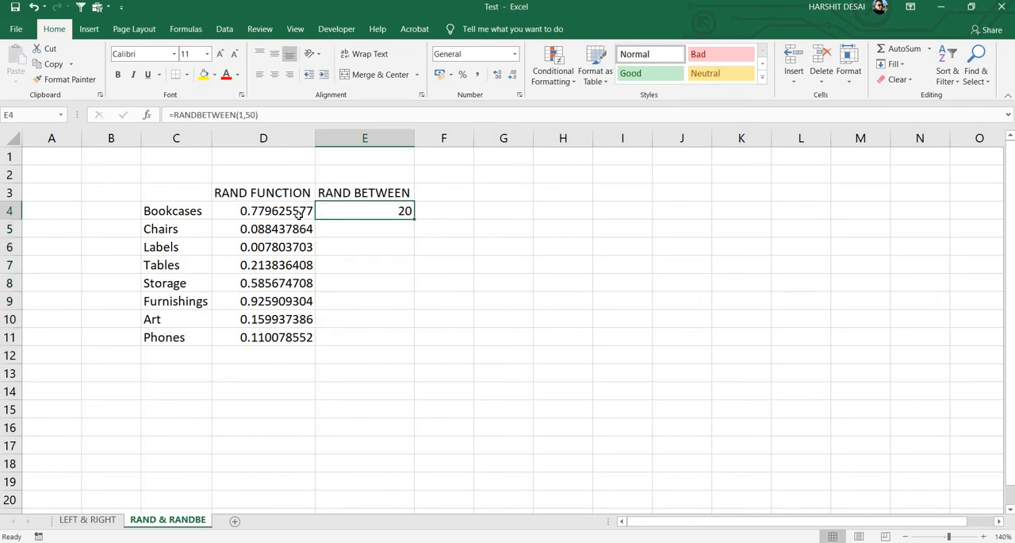
key(Delete)
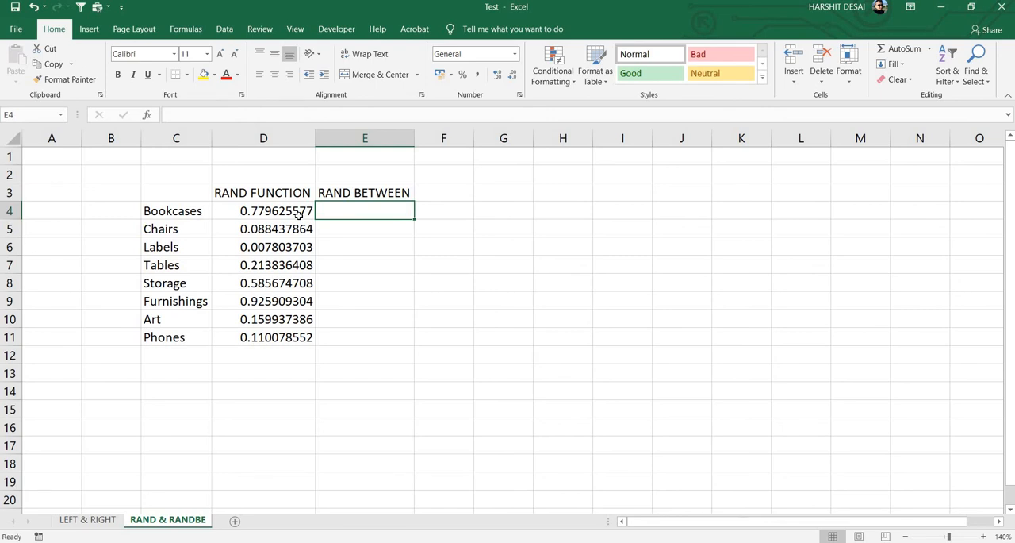
- Fill all of E4:E11 under RAND BETWEEN at once with the formula =RANDBETWEEN(1,50)
key(ctrl+shift+Down)
key(ctrl+Up)
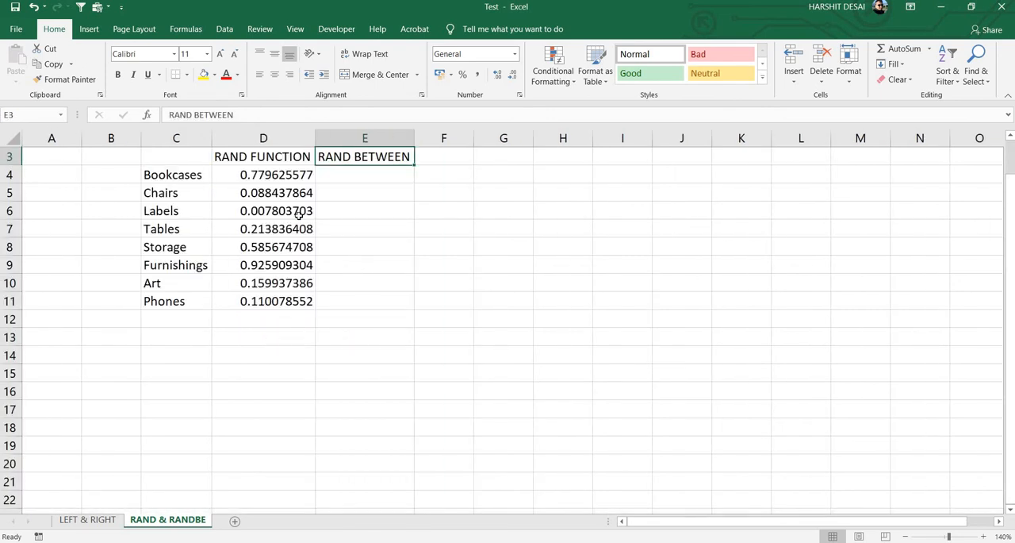
key(Down)
key(shift+Down)
key(shift+Down)
key(shift+Down)
key(shift+Down)
key(shift+Down)
key(shift+Down)
key(shift+Down)
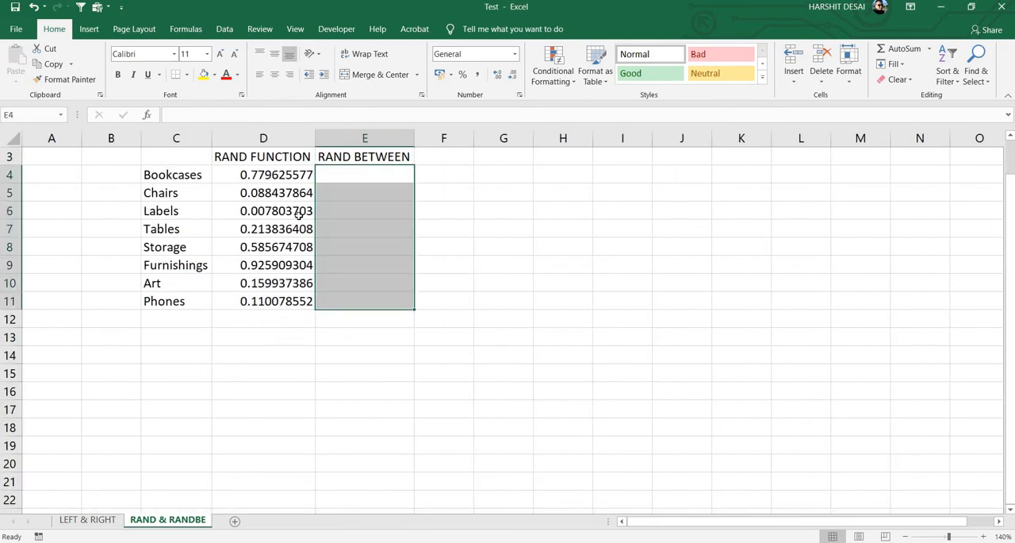
text(=Ran)
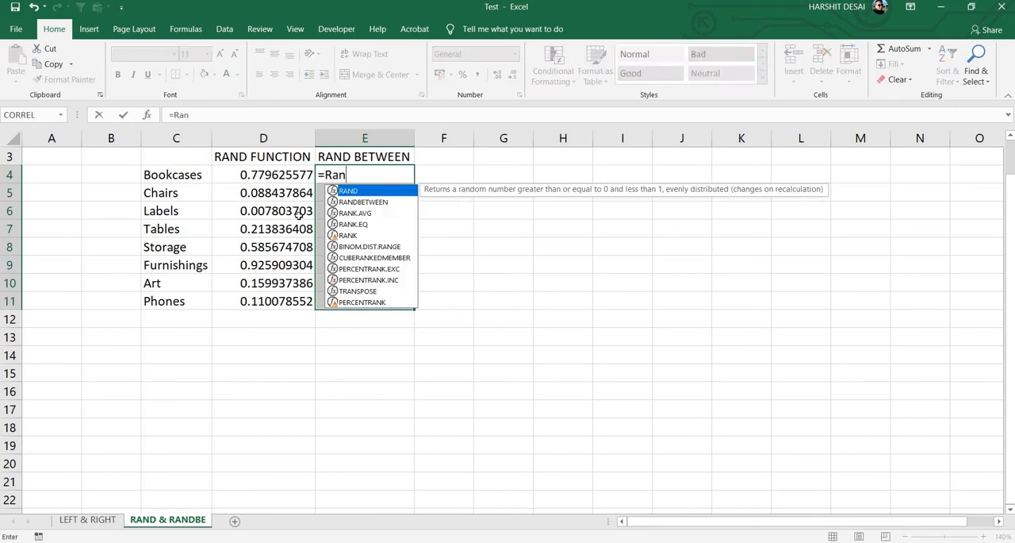
key(Down)
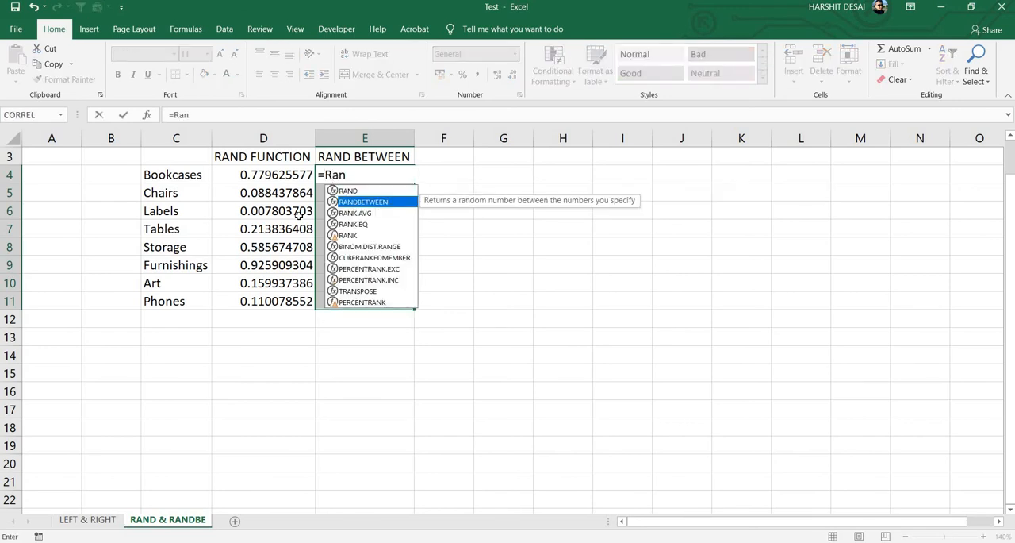
key(Tab)
text(1,)
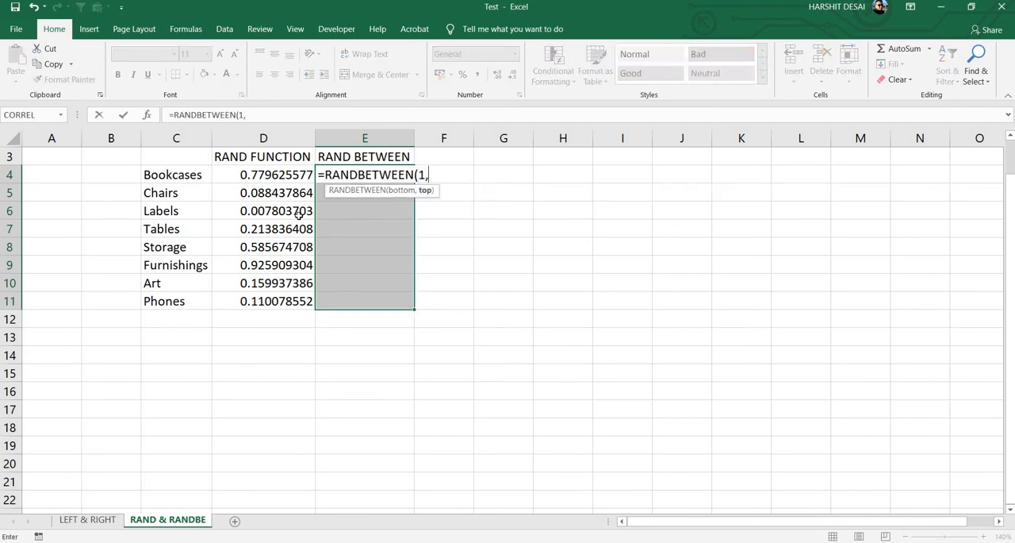
text(50))
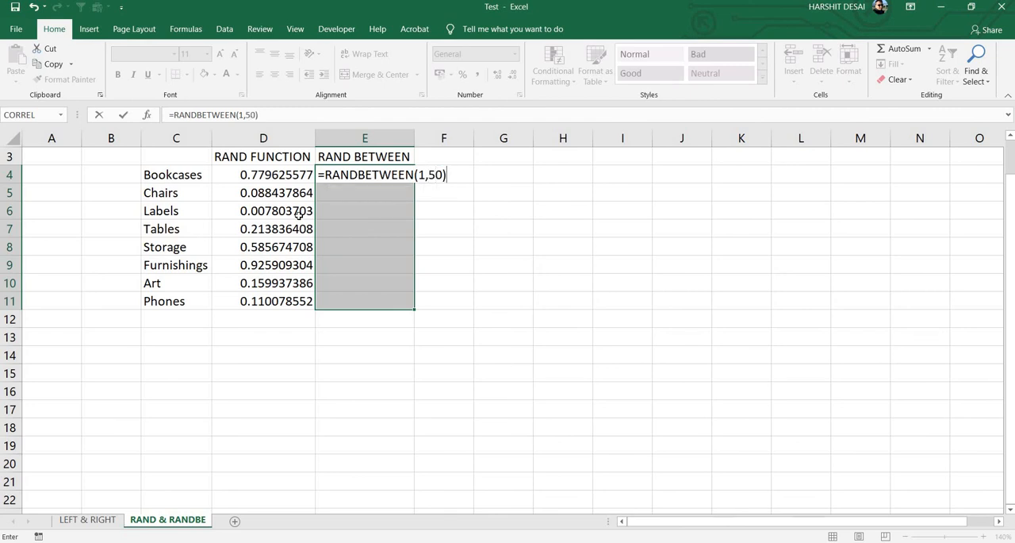
key(ctrl+Return)
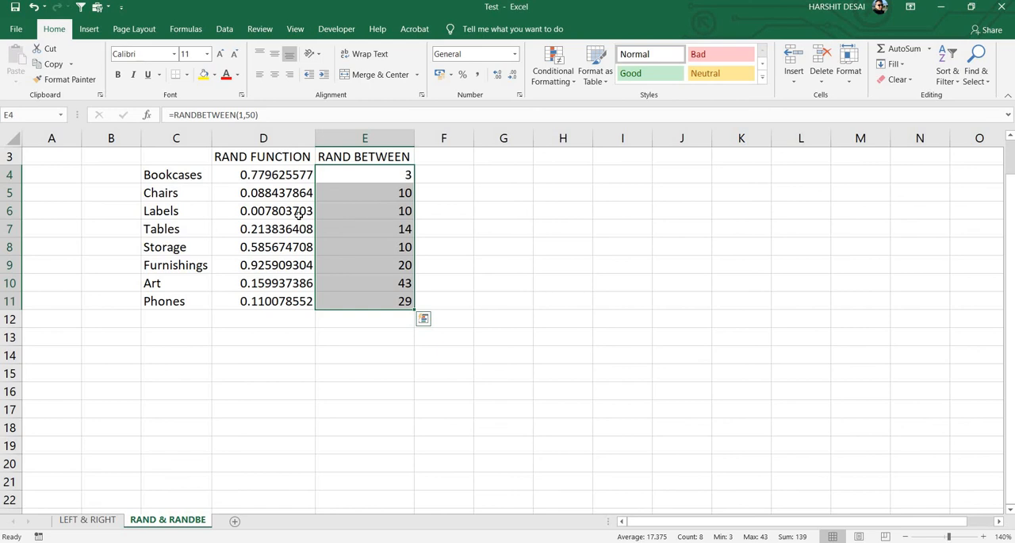
- Enter 15 in cell E14 to make the RANDBETWEEN formulas recalculate, and clear that cell again
key(Down)
key(Down)
key(Down)
key(Down)
key(Down)
key(Down)
key(Down)
key(Down)
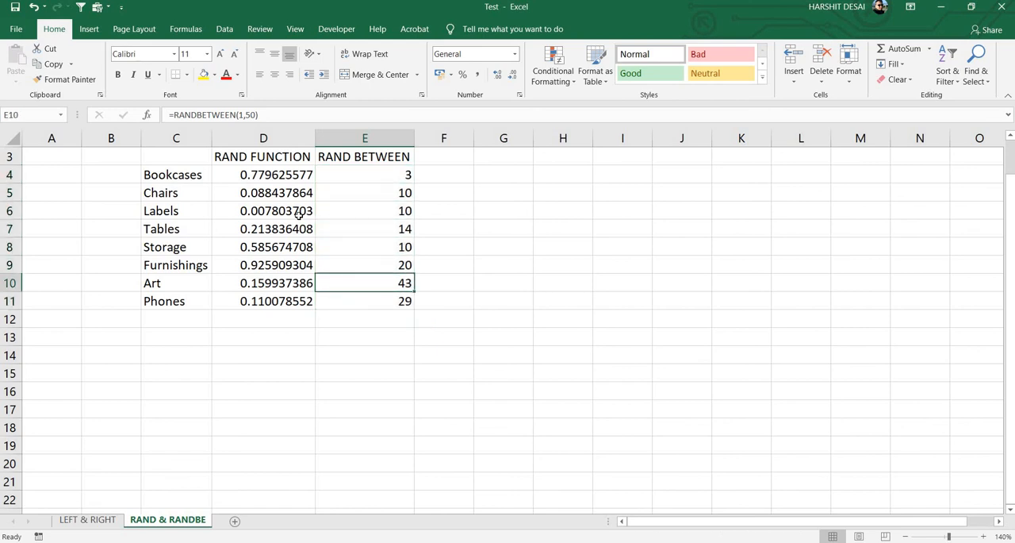
key(Down)
key(Down)
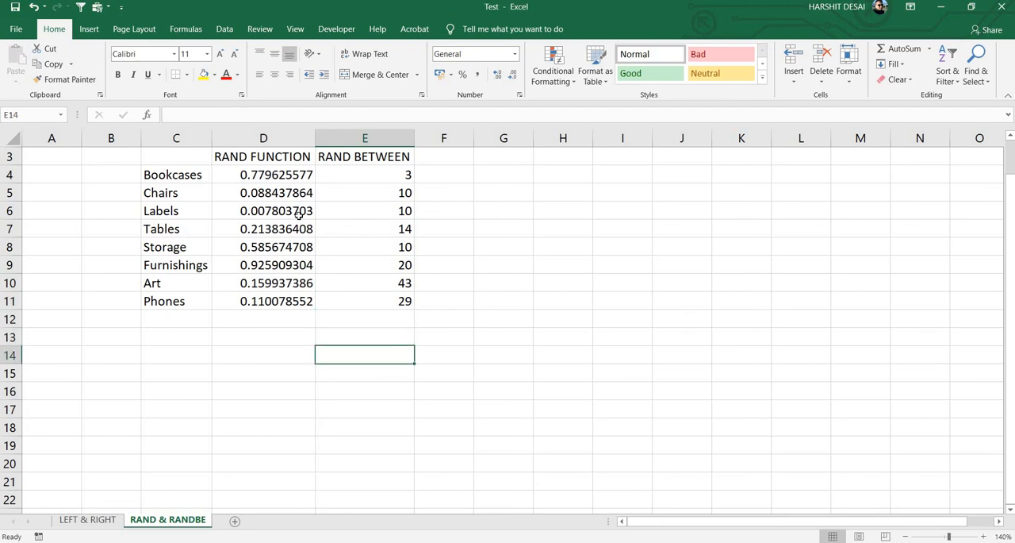
text(15)
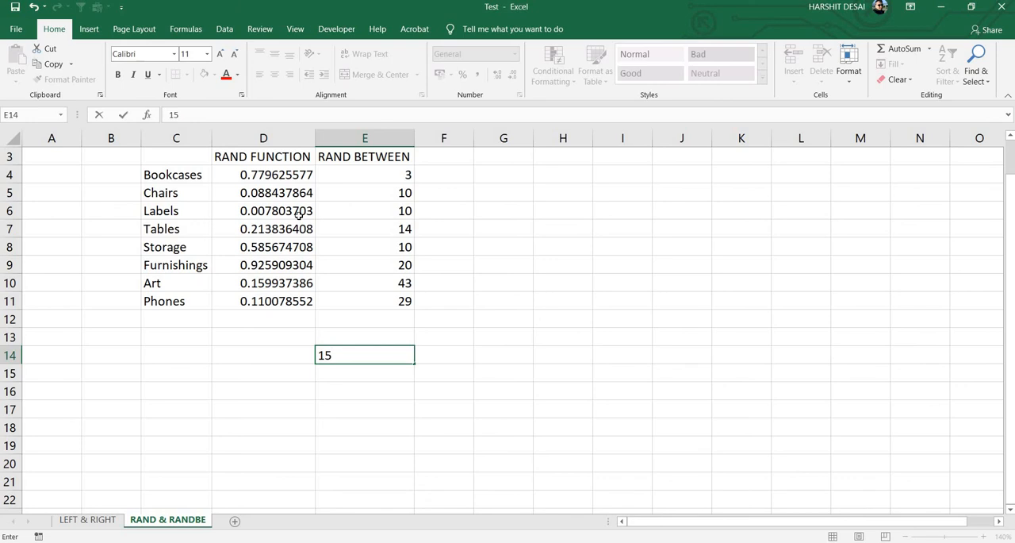
key(Return)
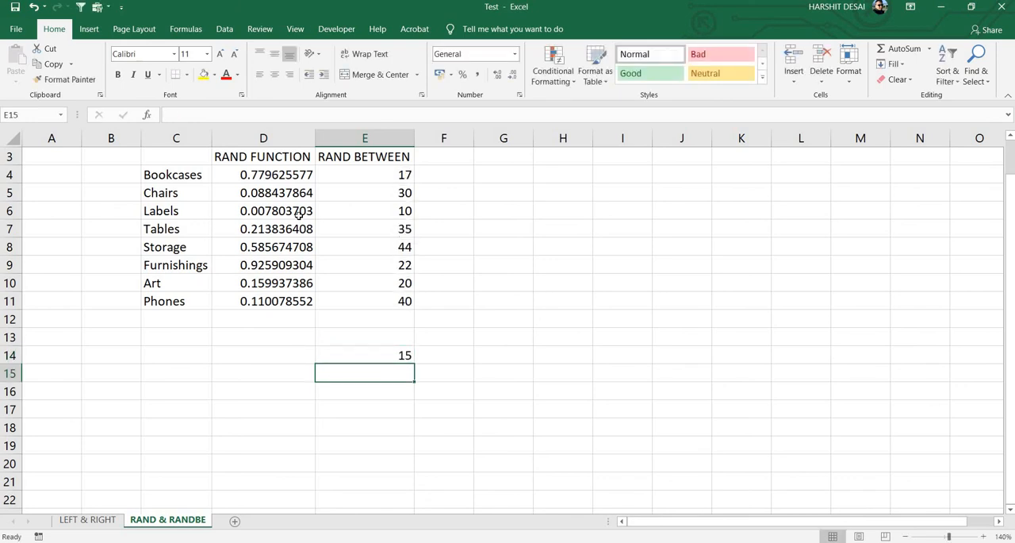
key(Up)
key(Delete)
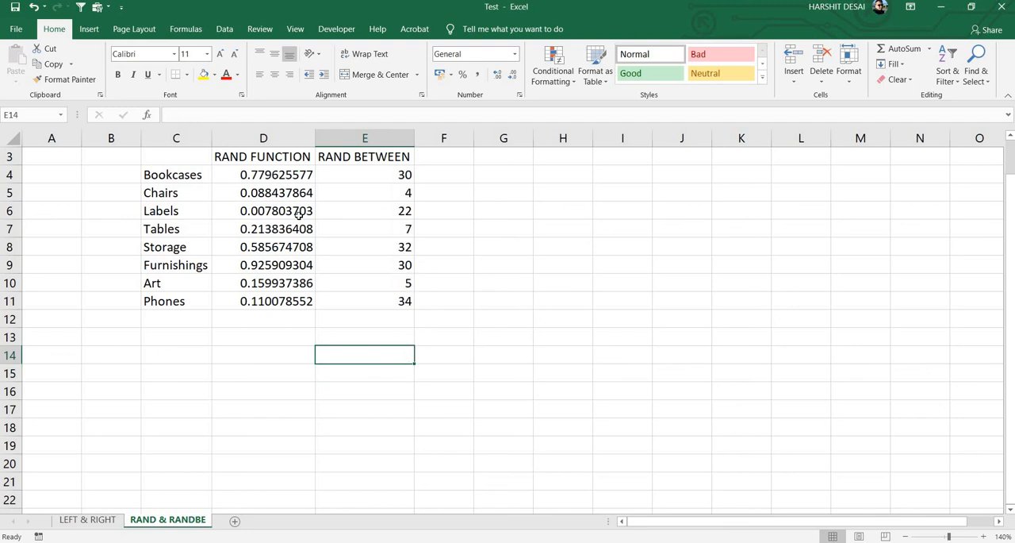
- Replace the RANDBETWEEN formulas in E4:E11 with static numbers by copying and pasting them in place as values
key(Up)
key(Up)
key(Up)
key(Up)
key(Up)
key(Up)
key(Up)
key(Up)
key(Up)
key(Up)
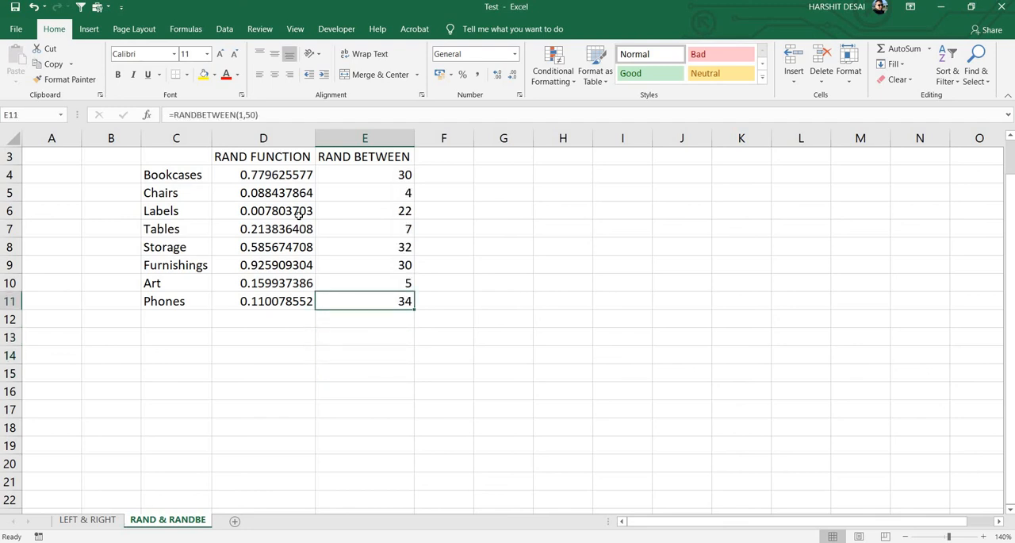
key(shift+Down)
key(shift+Down)
key(shift+Down)
key(shift+Down)
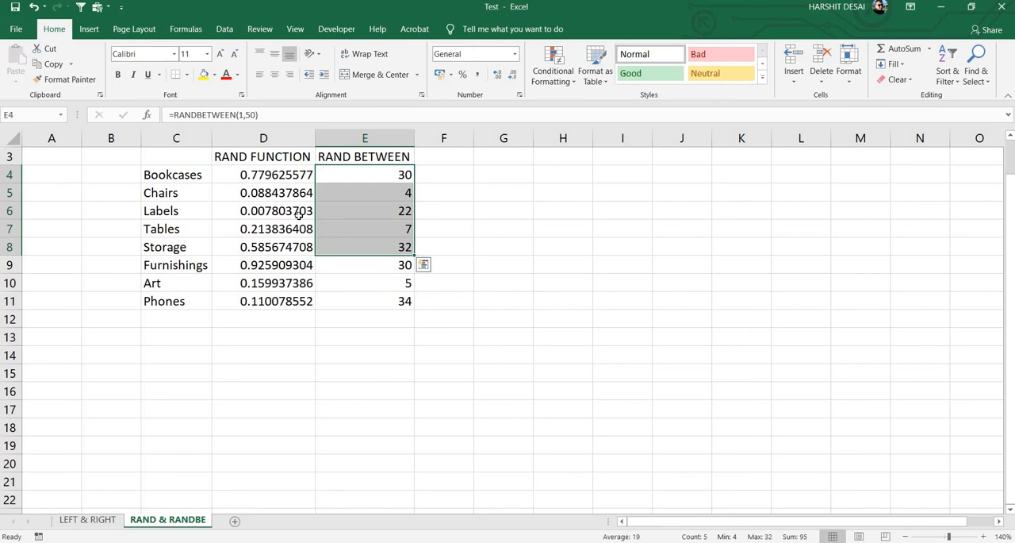
key(shift+Down)
key(shift+Down)
key(shift+Down)
key(ctrl+c)
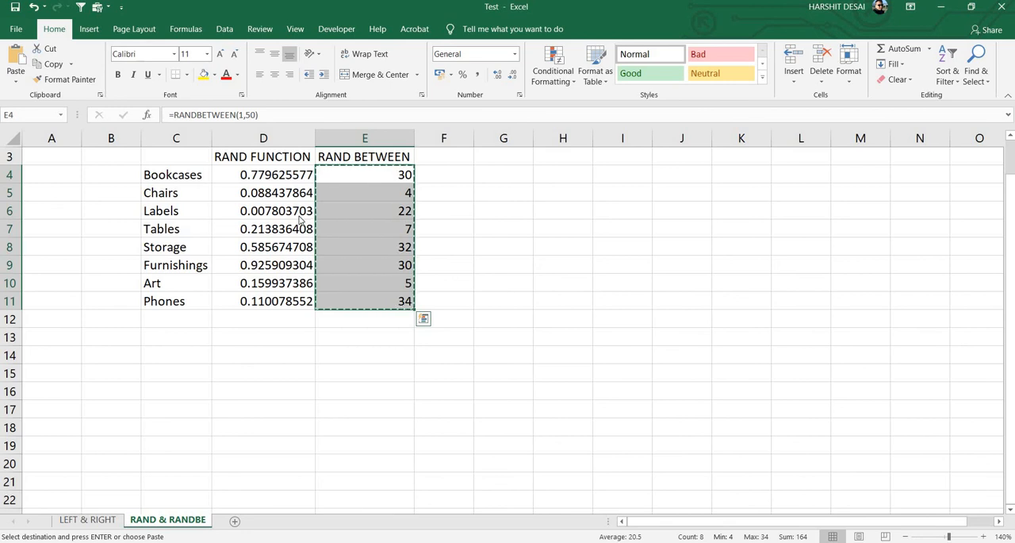
key(ctrl+alt+v)
key(v)
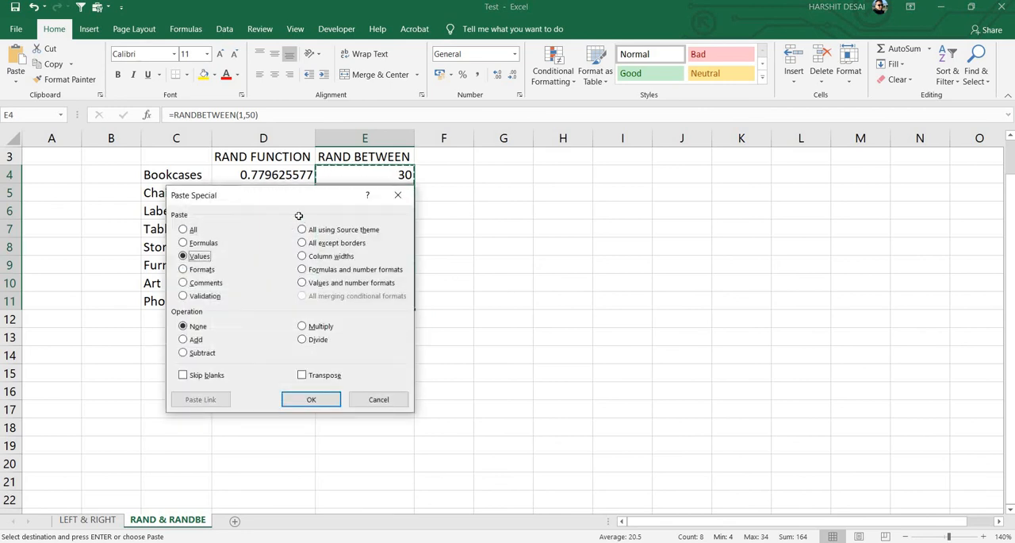
key(Return)
key(Up)
key(Up)
key(Up)
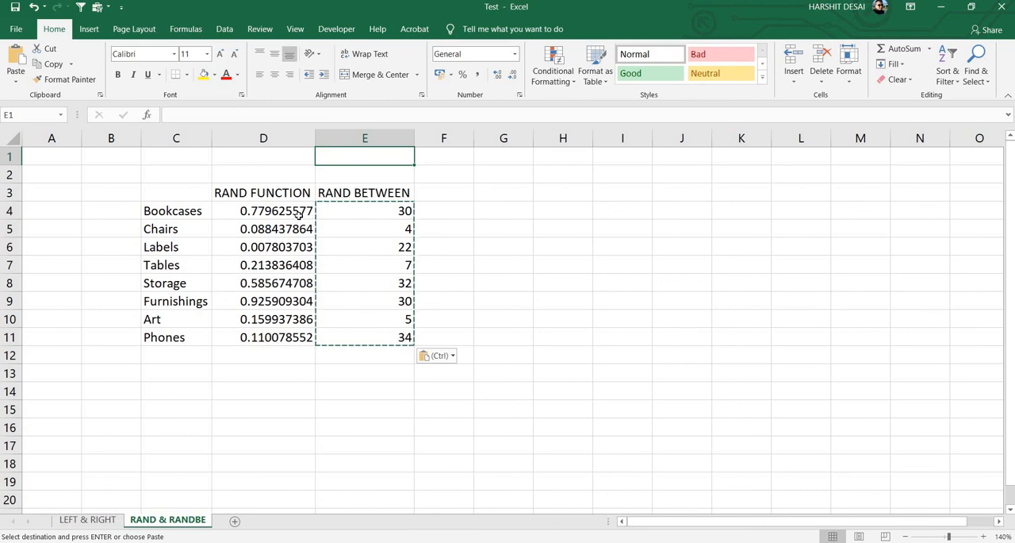
key(Down)
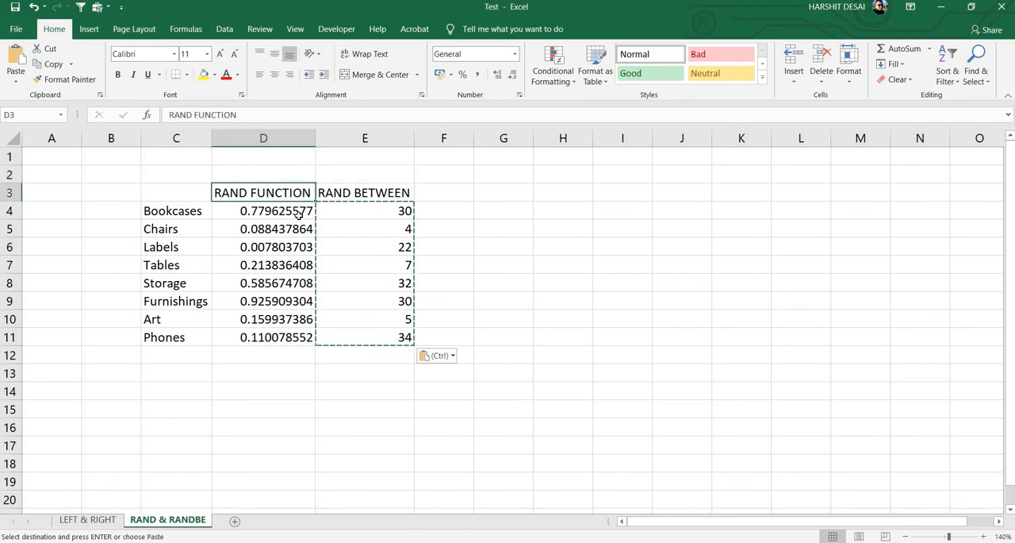
key(Right)
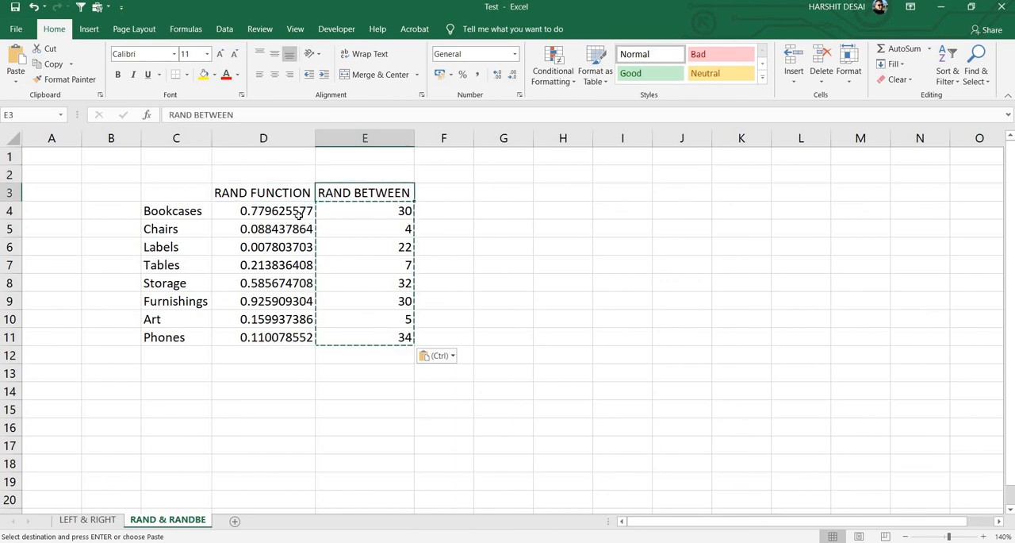